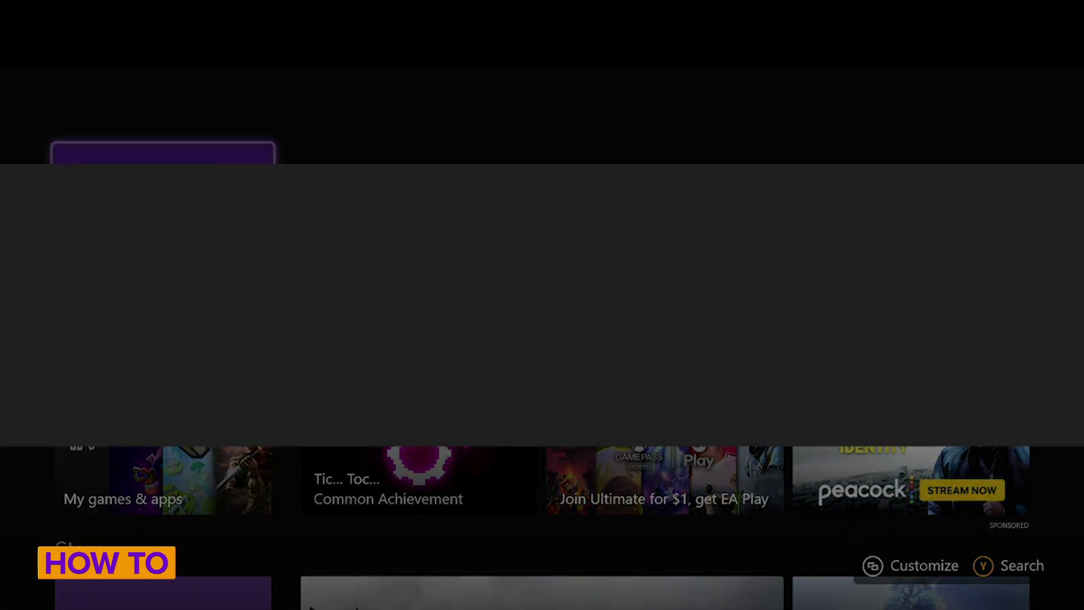
- Format the drive as 'Lacie' for games and apps, keeping new installs on the current location
key("Left")
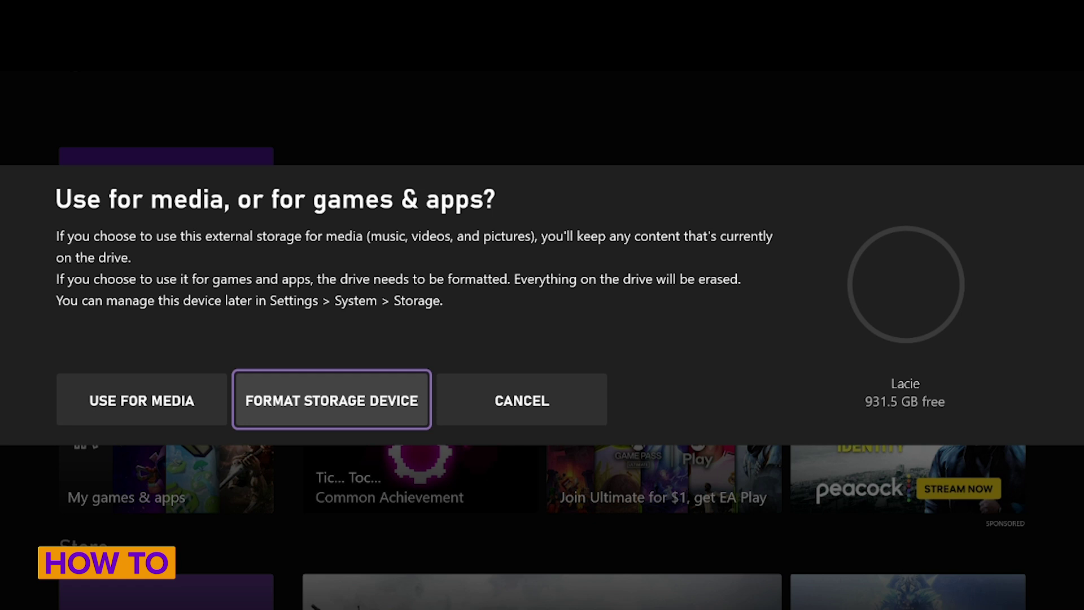
key("Return")
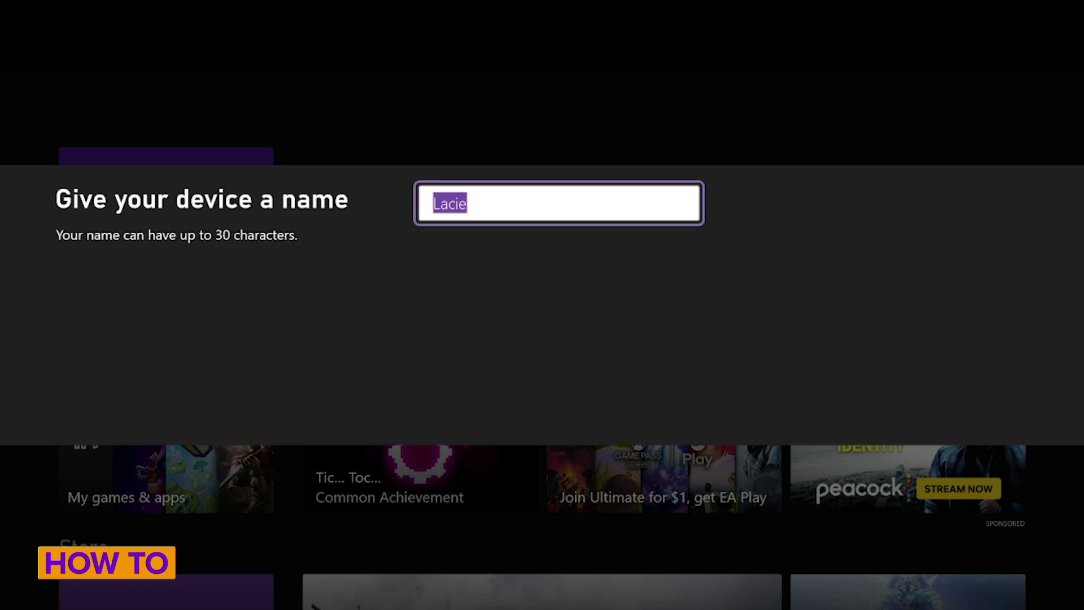
key("Return")
key("Return")
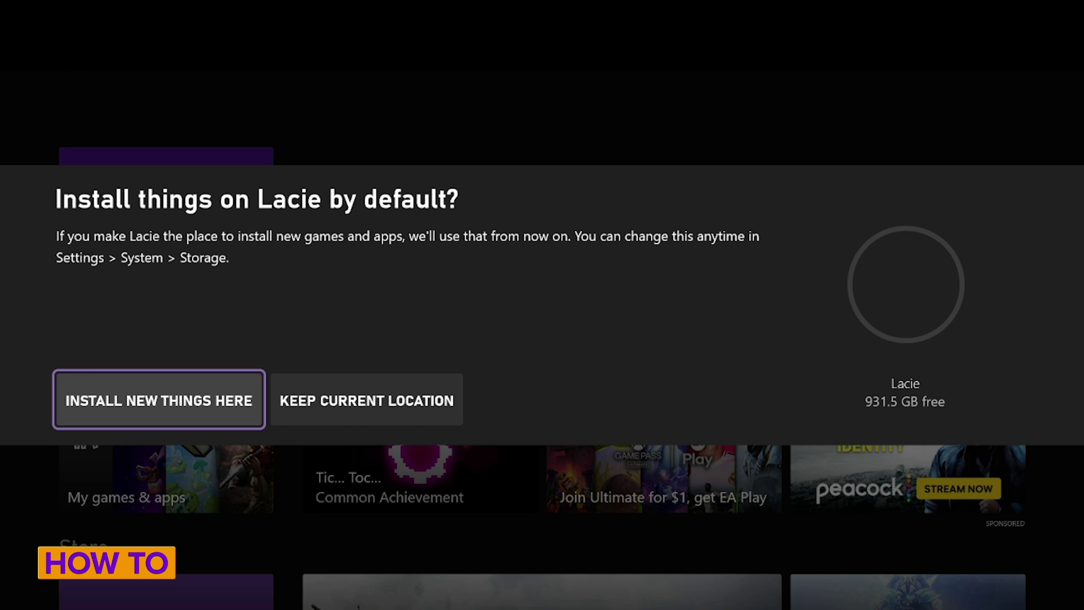
key("Right")
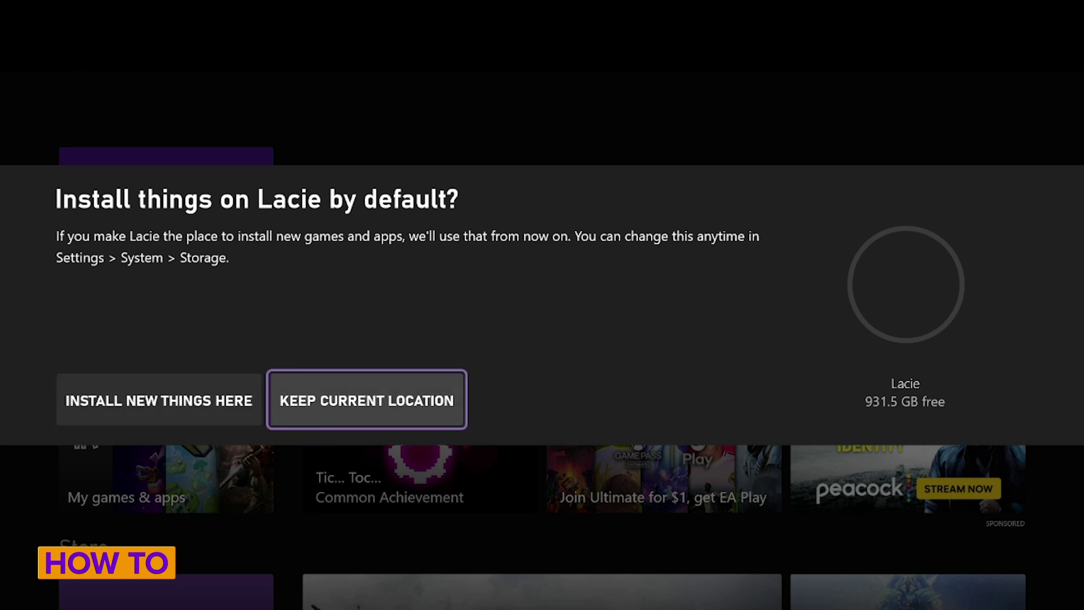
key("Return")
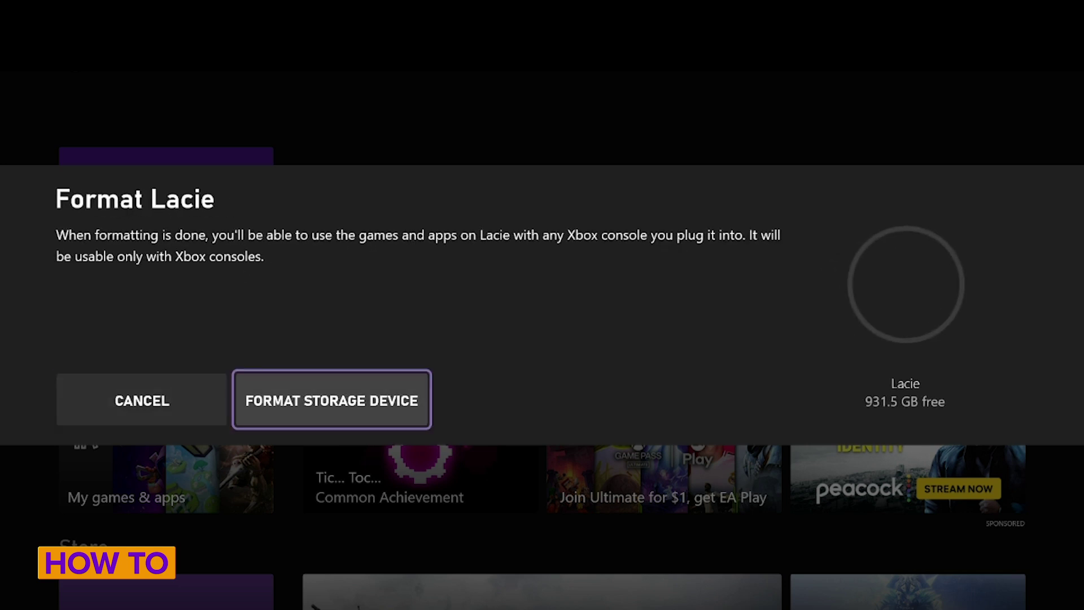
key("Return")
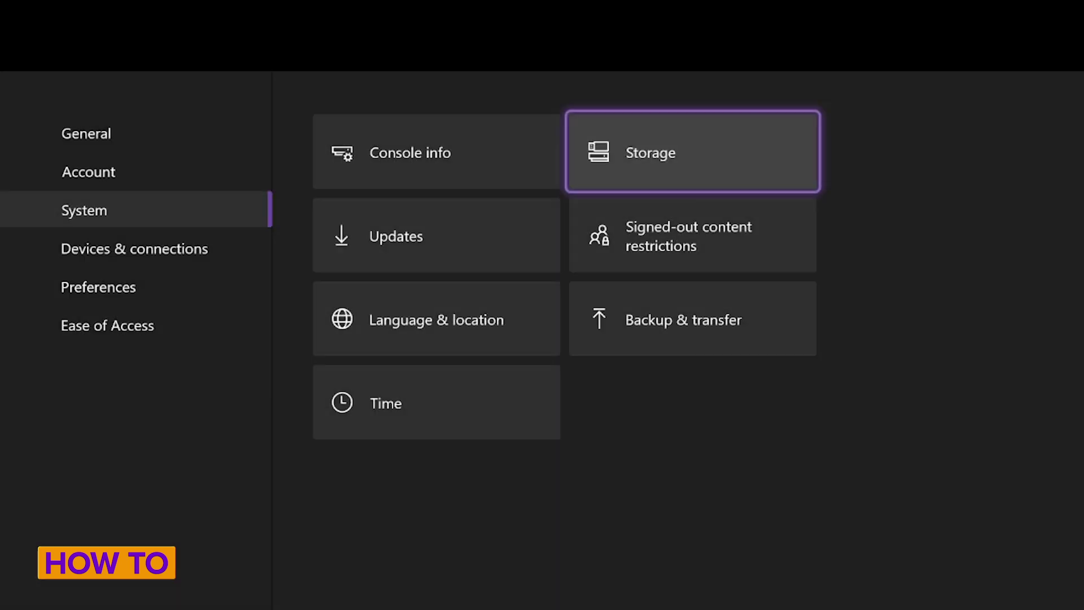
- Check the Lacie drive in the storage devices list, then open the My games & apps library
key("Return")
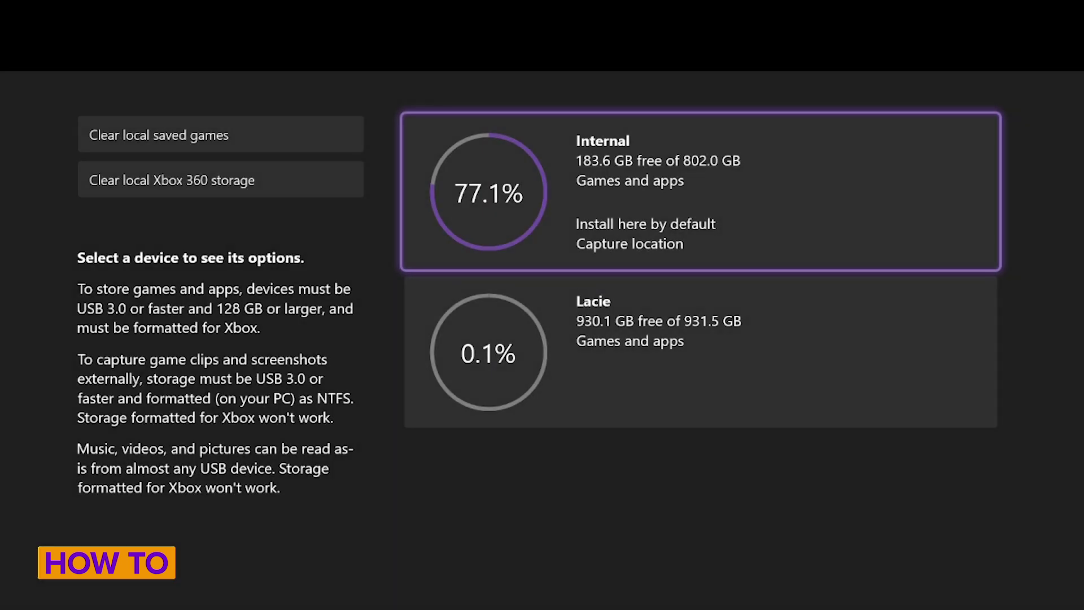
key("Down")
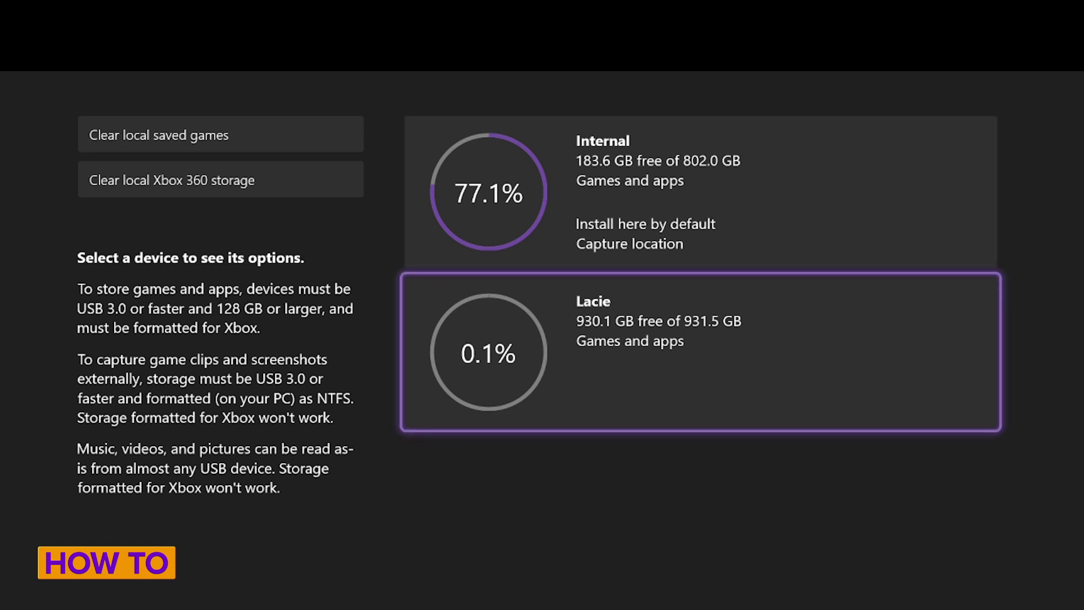
key("super")
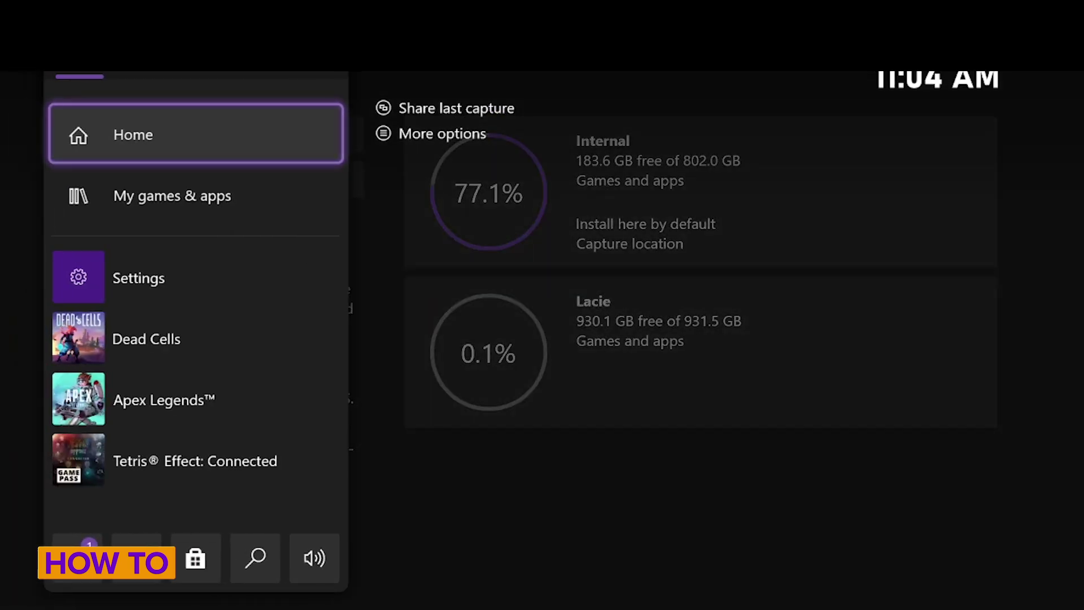
key("Down")
key("Return")
key("Return")
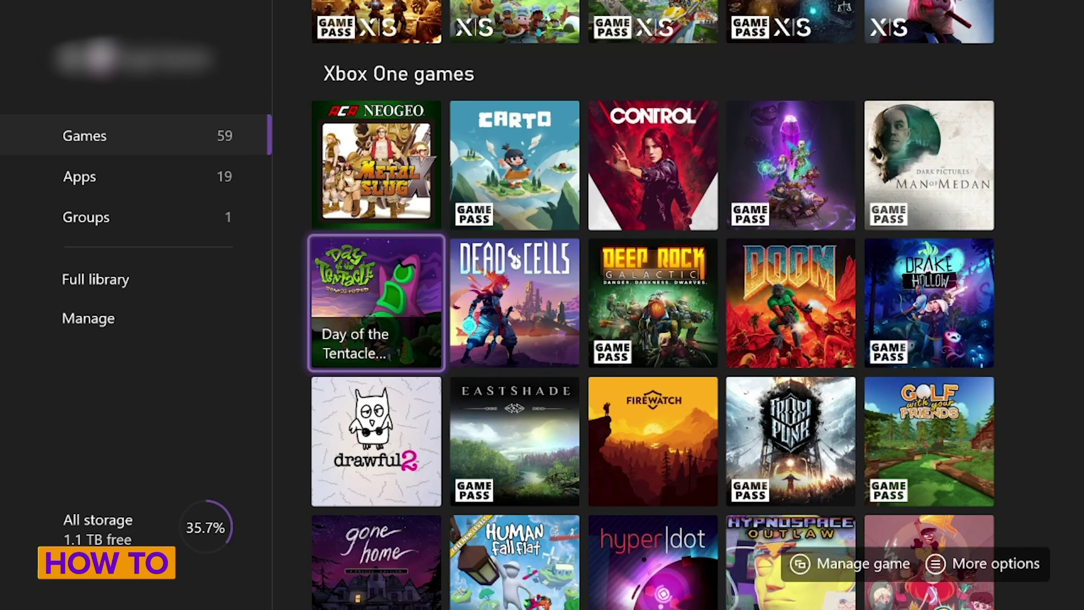
- Open the Move or copy page for Dead Cells from its Manage game and add-ons menu
key("Right")
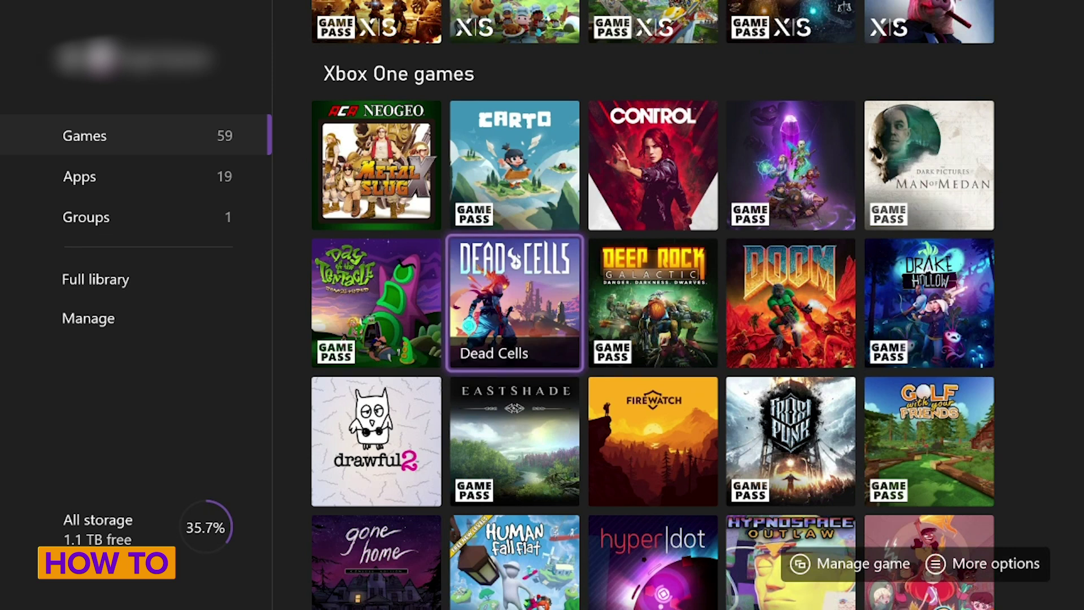
key("Menu")
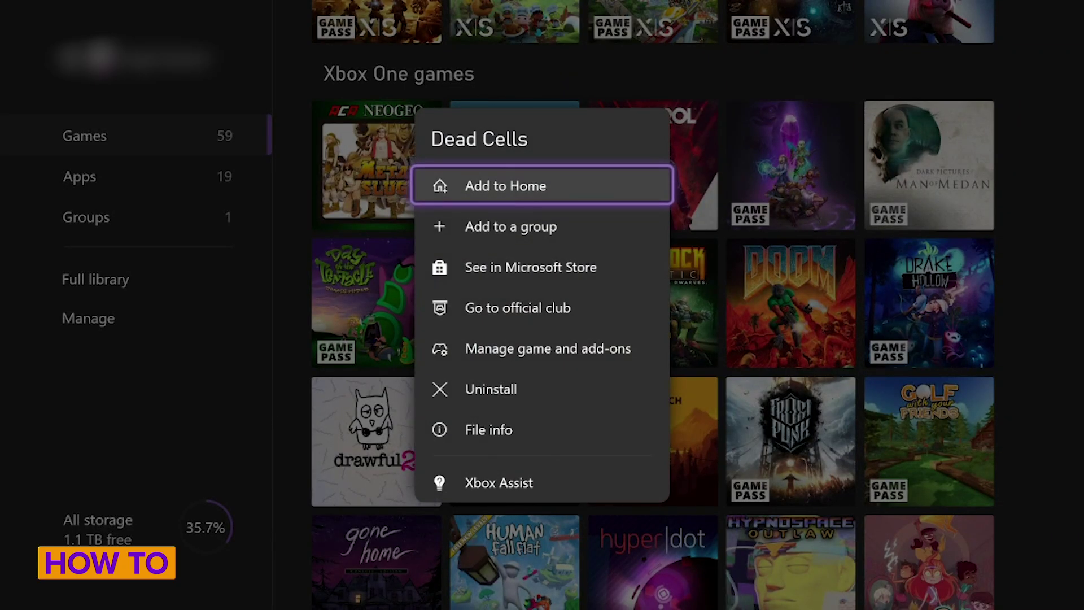
key("Down")
key("Down")
key("Down")
key("Down")
key("Return")
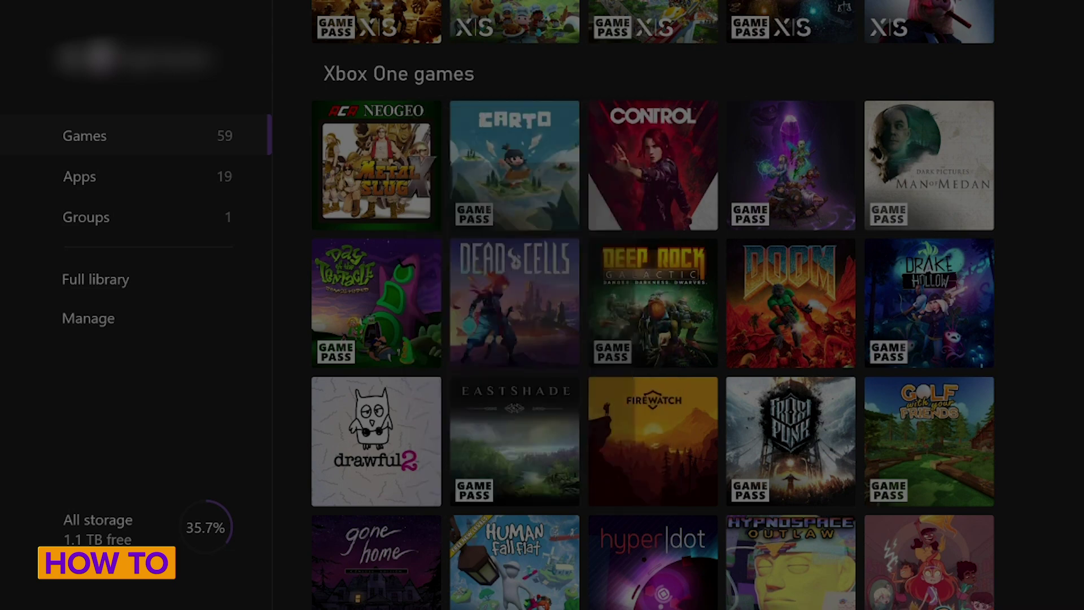
key("Return")
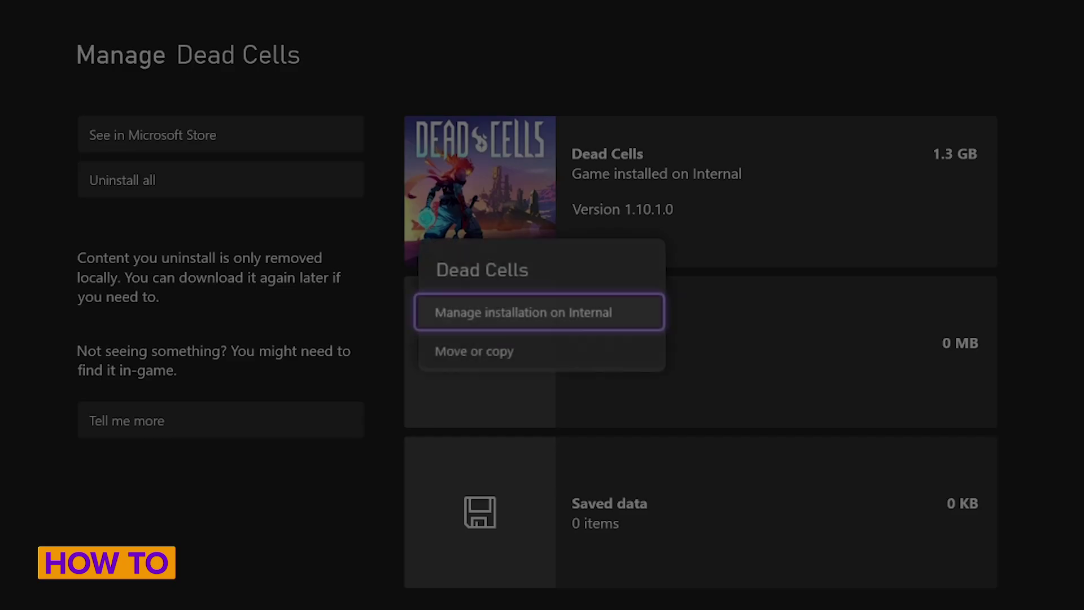
key("Down")
key("Return")
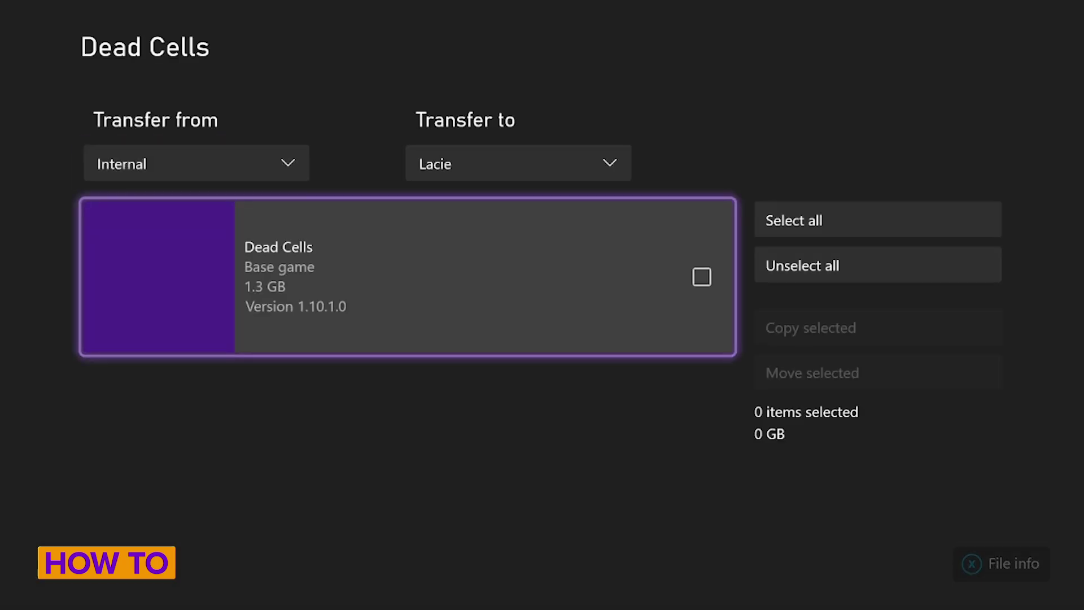
- Set the transfer from Internal to Lacie, tick Dead Cells, and choose Move selected
key("Up")
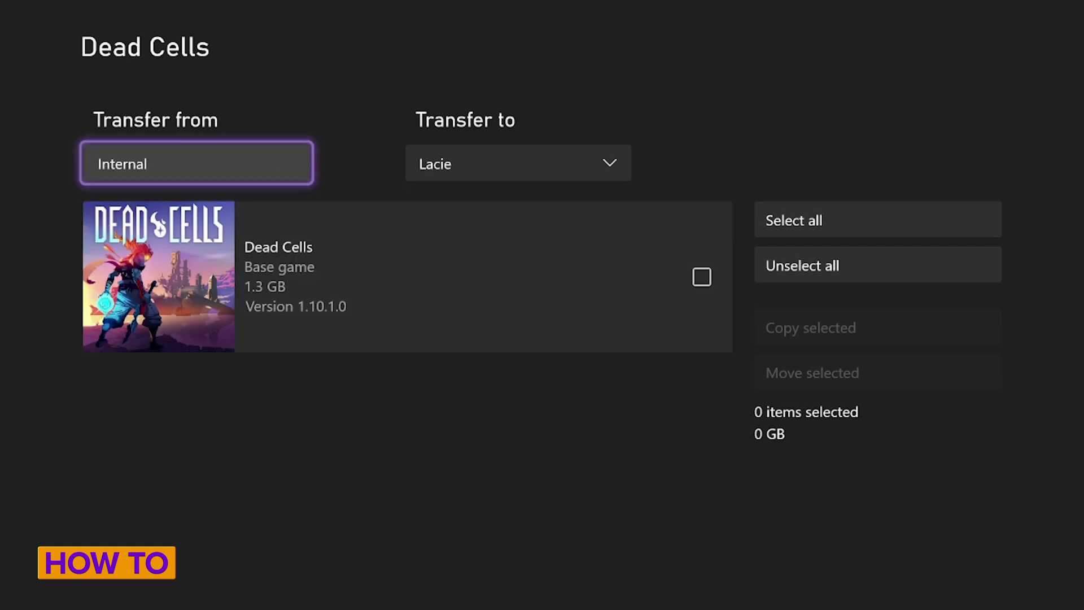
key("Right")
key("Down")
key("Return")
key("Right")
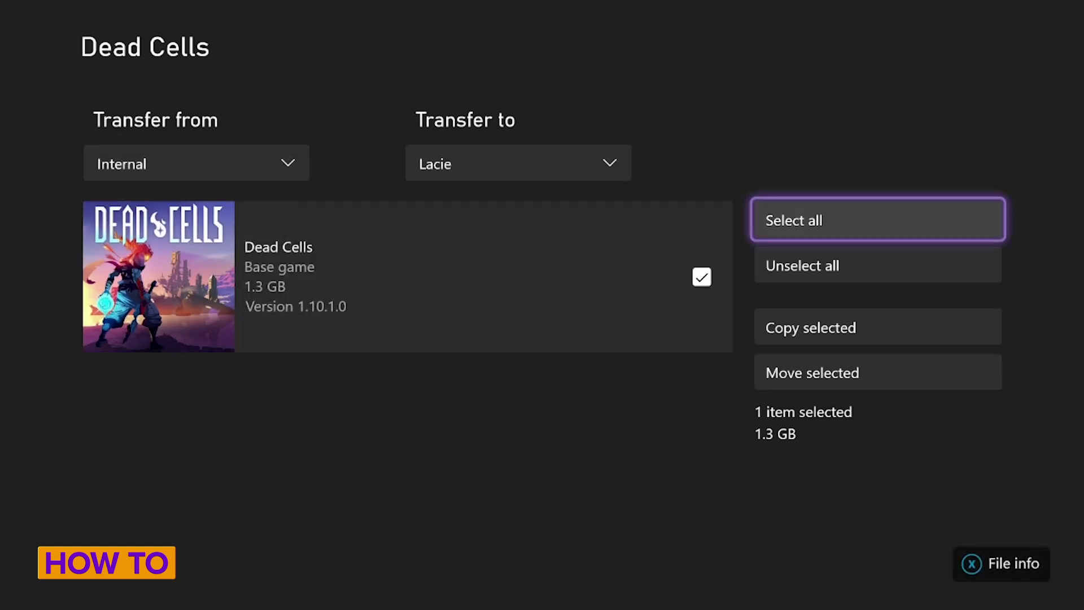
key("Down")
key("Down")
key("Down")
key("Return")
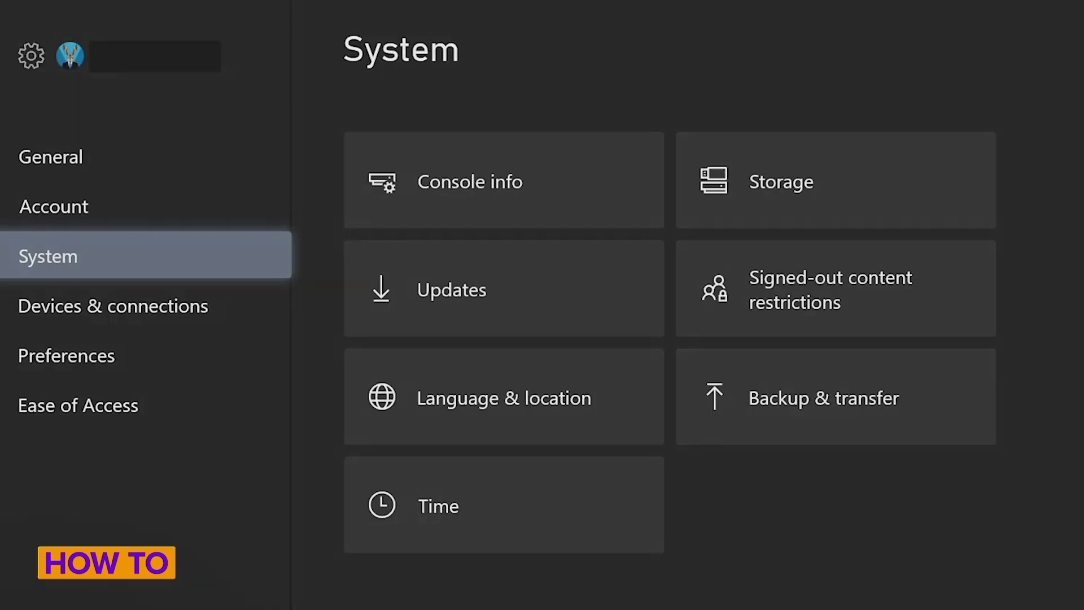
- Open the full size-sorted Games library from the guide and browse to the installing Cuphead
key("super")
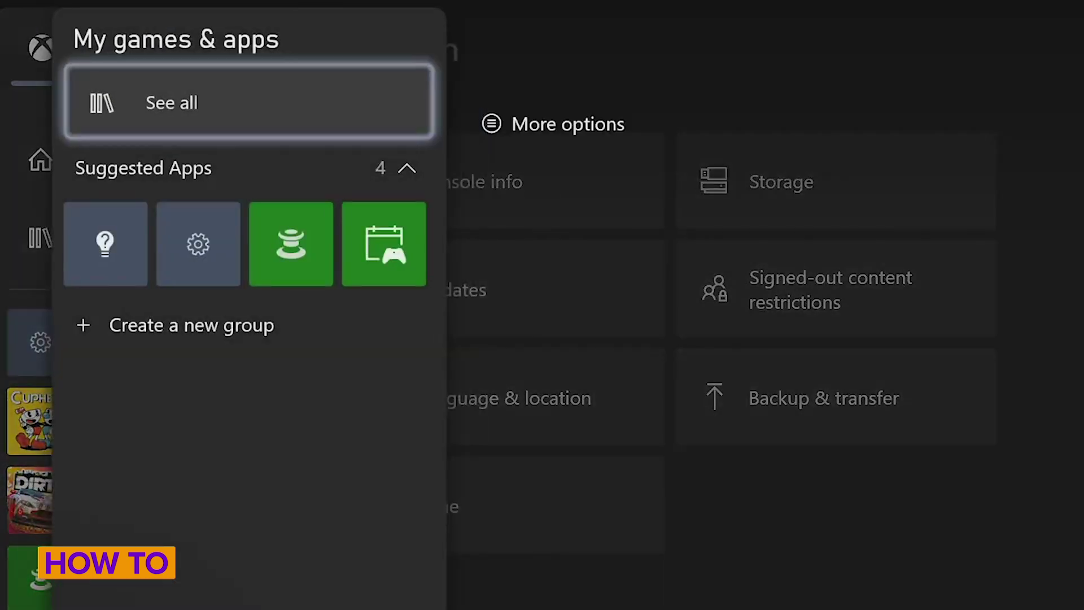
key("Return")
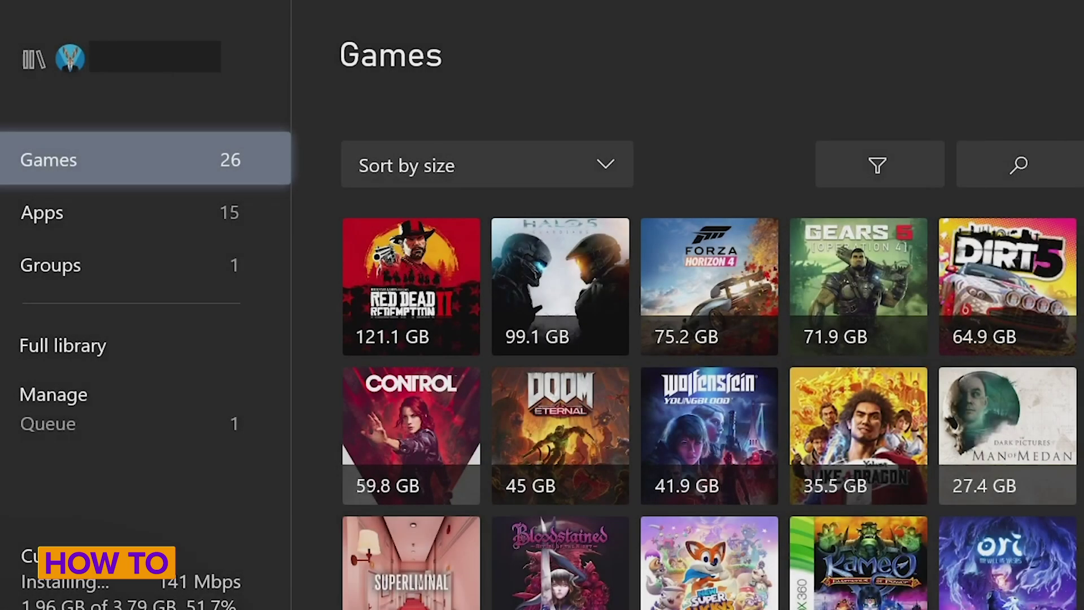
key("Down")
key("Down")
key("Down")
key("Down")
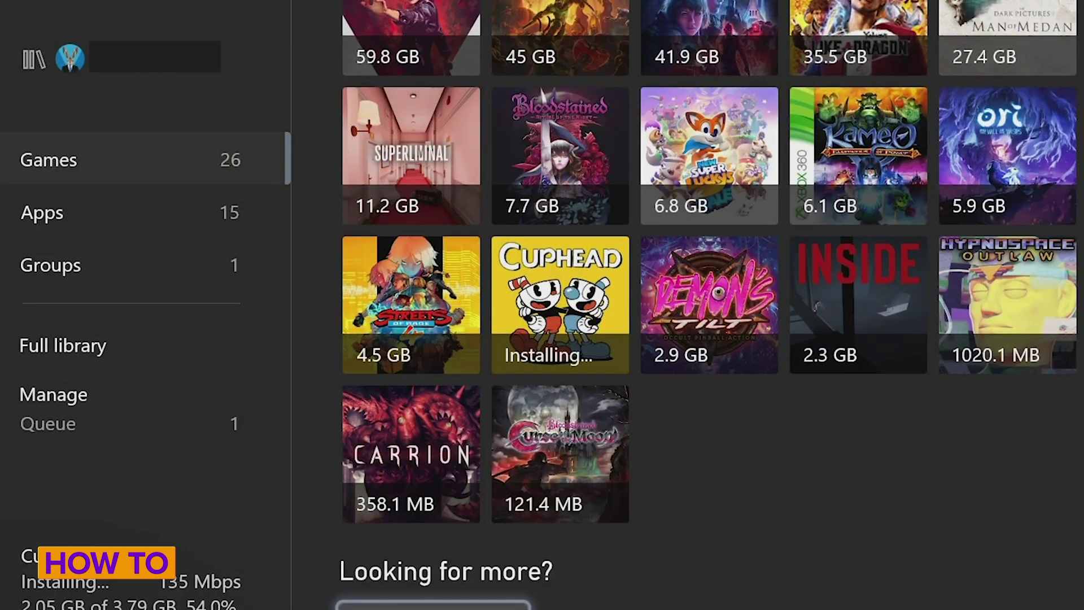
key("Up")
key("Right")
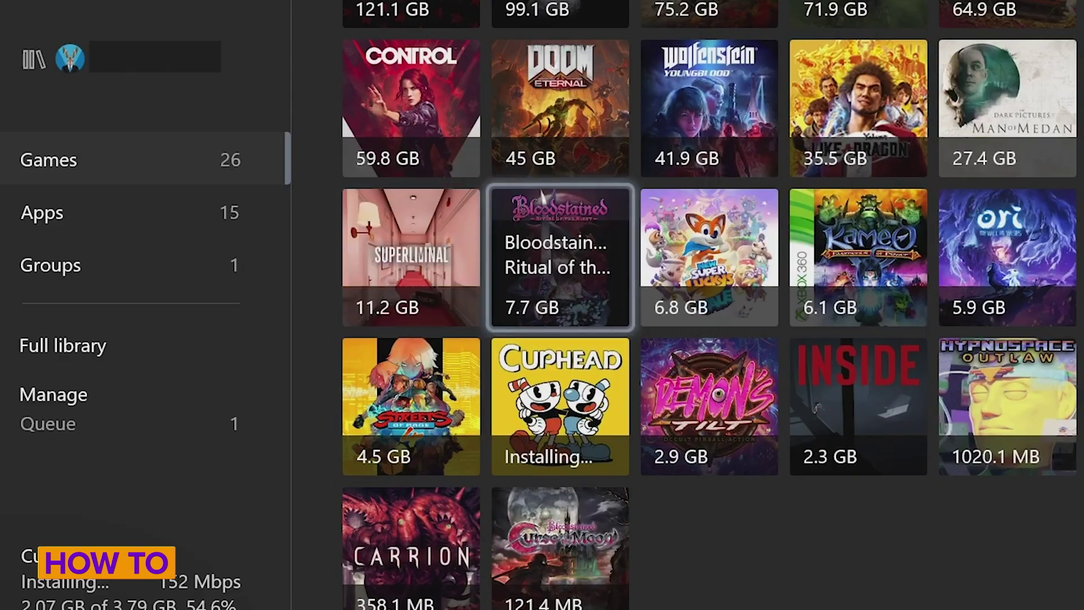